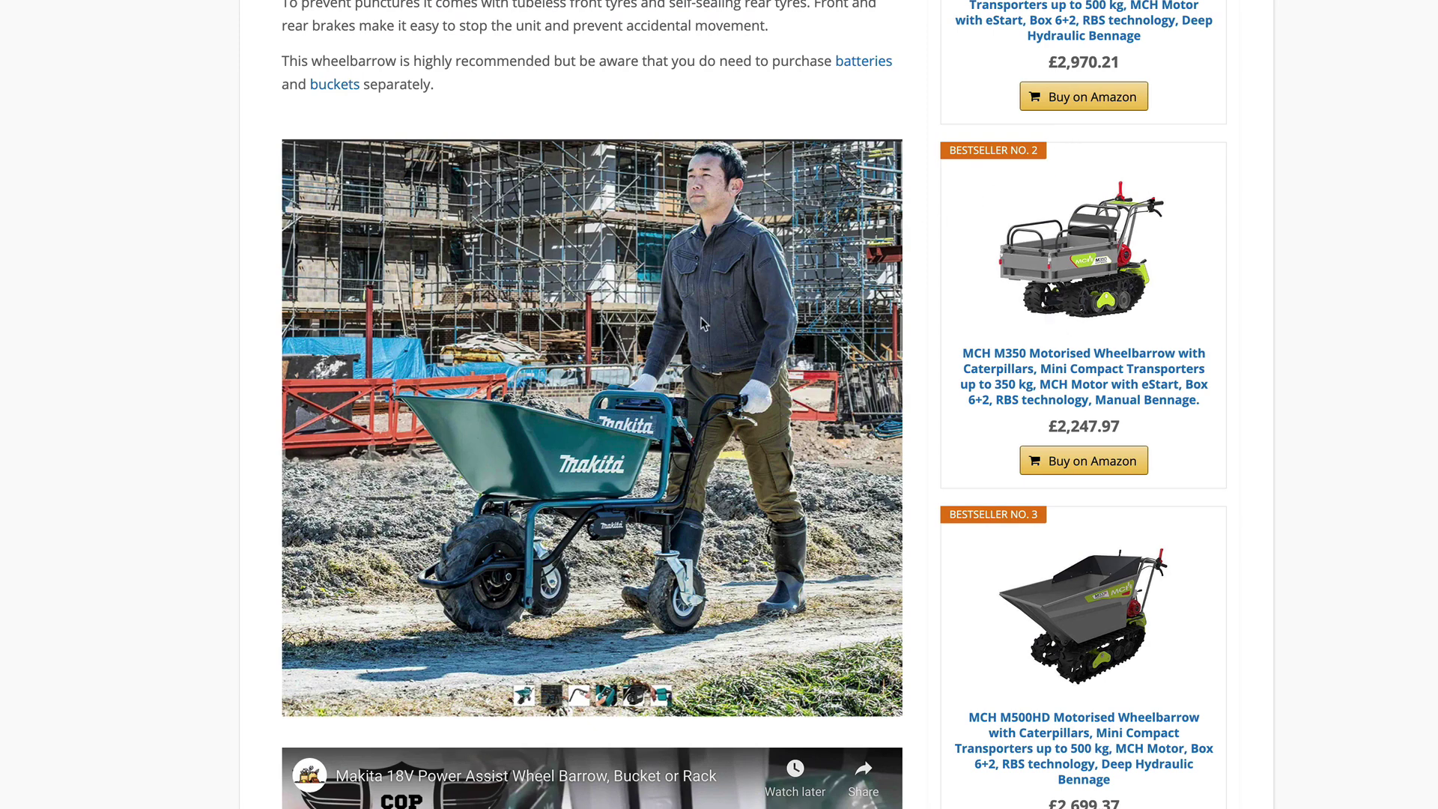
Scroll down the Wheelalong wheelbarrow review page
{"action": "scroll", "coordinate": [701, 321], "scroll_direction": "down", "scroll_amount": 1}
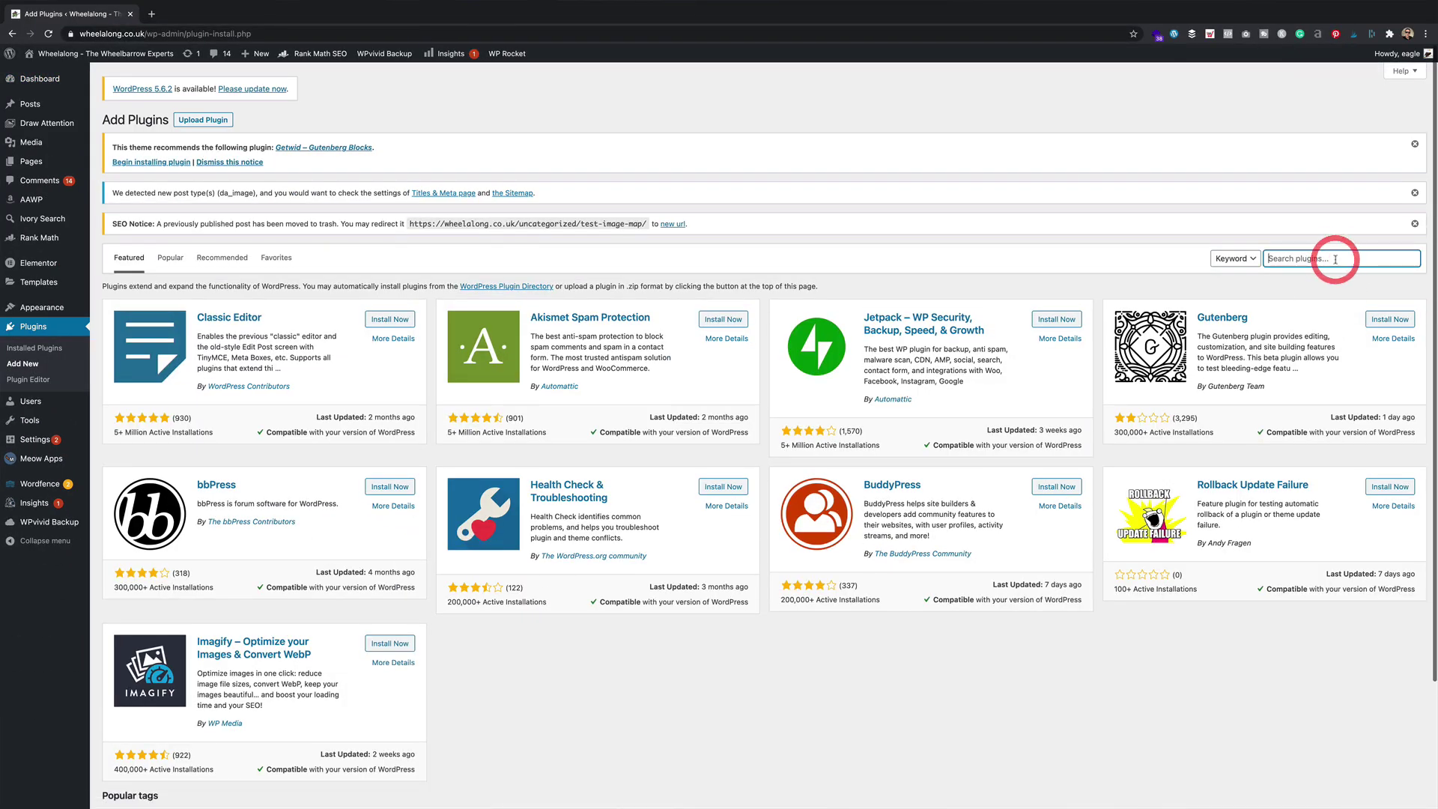
Search the plugin directory for 'dra'
{"action": "type", "text": "dra"}
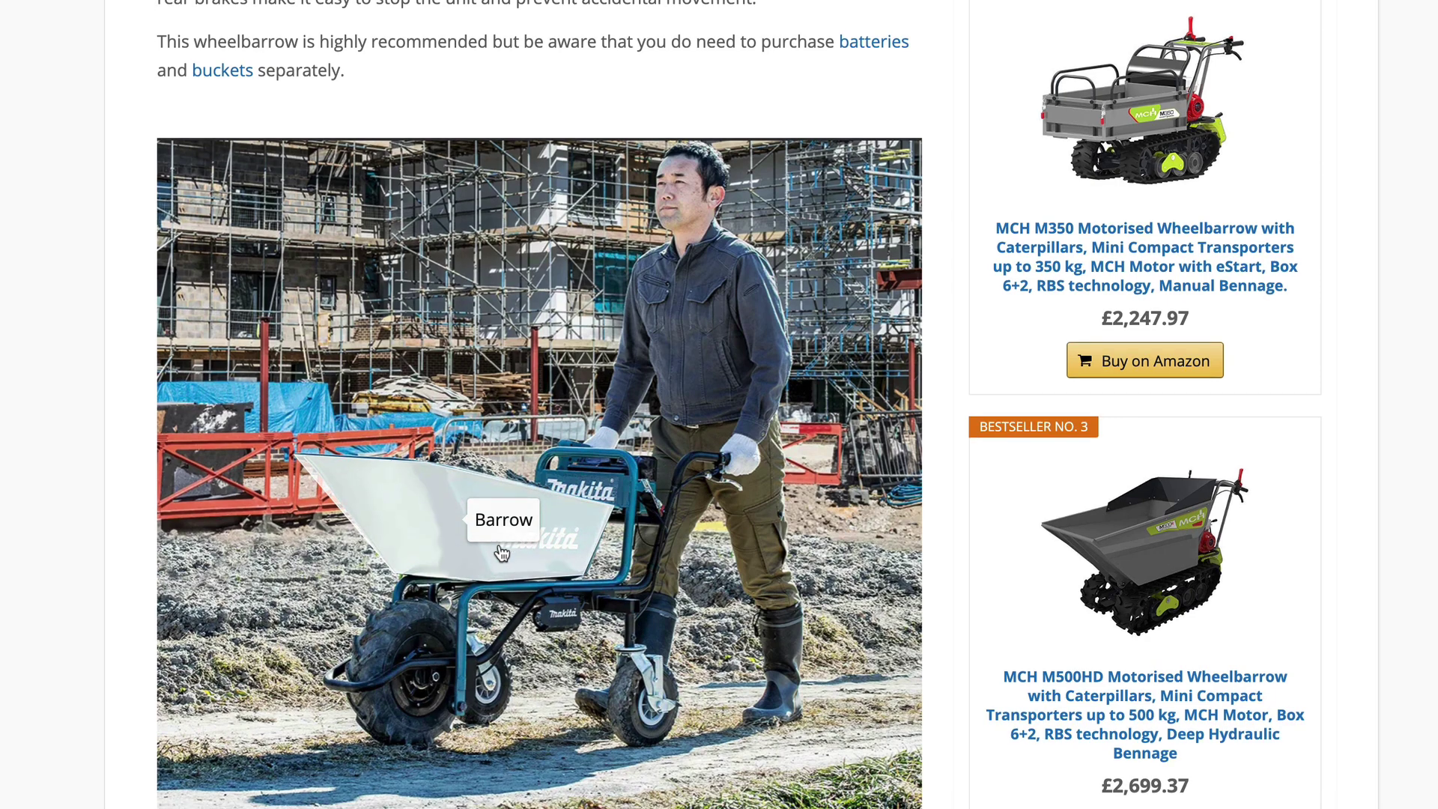
Scroll the review page to view the demo hotspot areas on the Makita photo
{"action": "scroll", "coordinate": [498, 551], "scroll_direction": "down", "scroll_amount": 1}
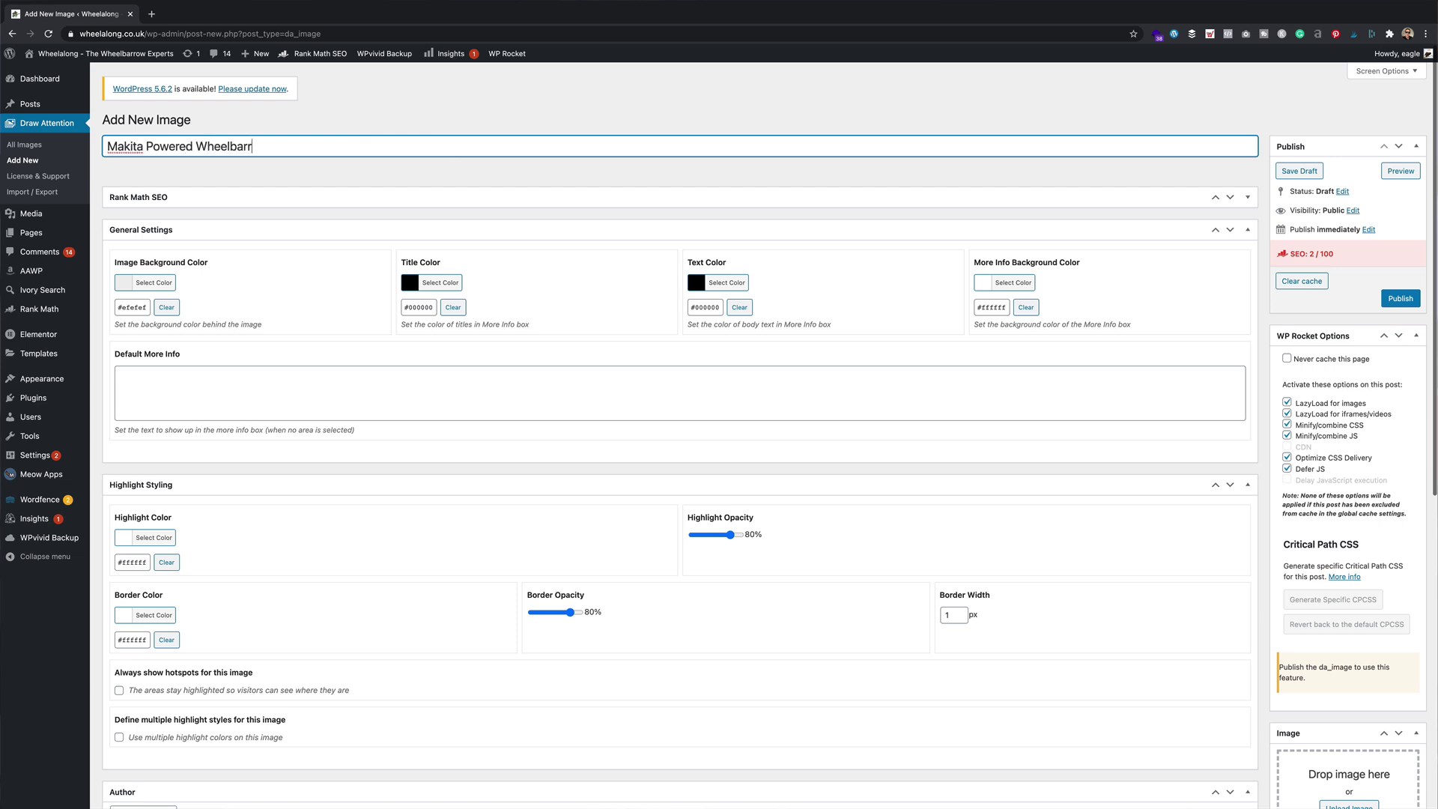
Title the image 'Makita Powered Wheelbarrow' and upload the wheelbarrow photo as its image
{"action": "left_click", "coordinate": [569, 386]}
{"action": "scroll", "coordinate": [569, 387], "scroll_direction": "down", "scroll_amount": 3}
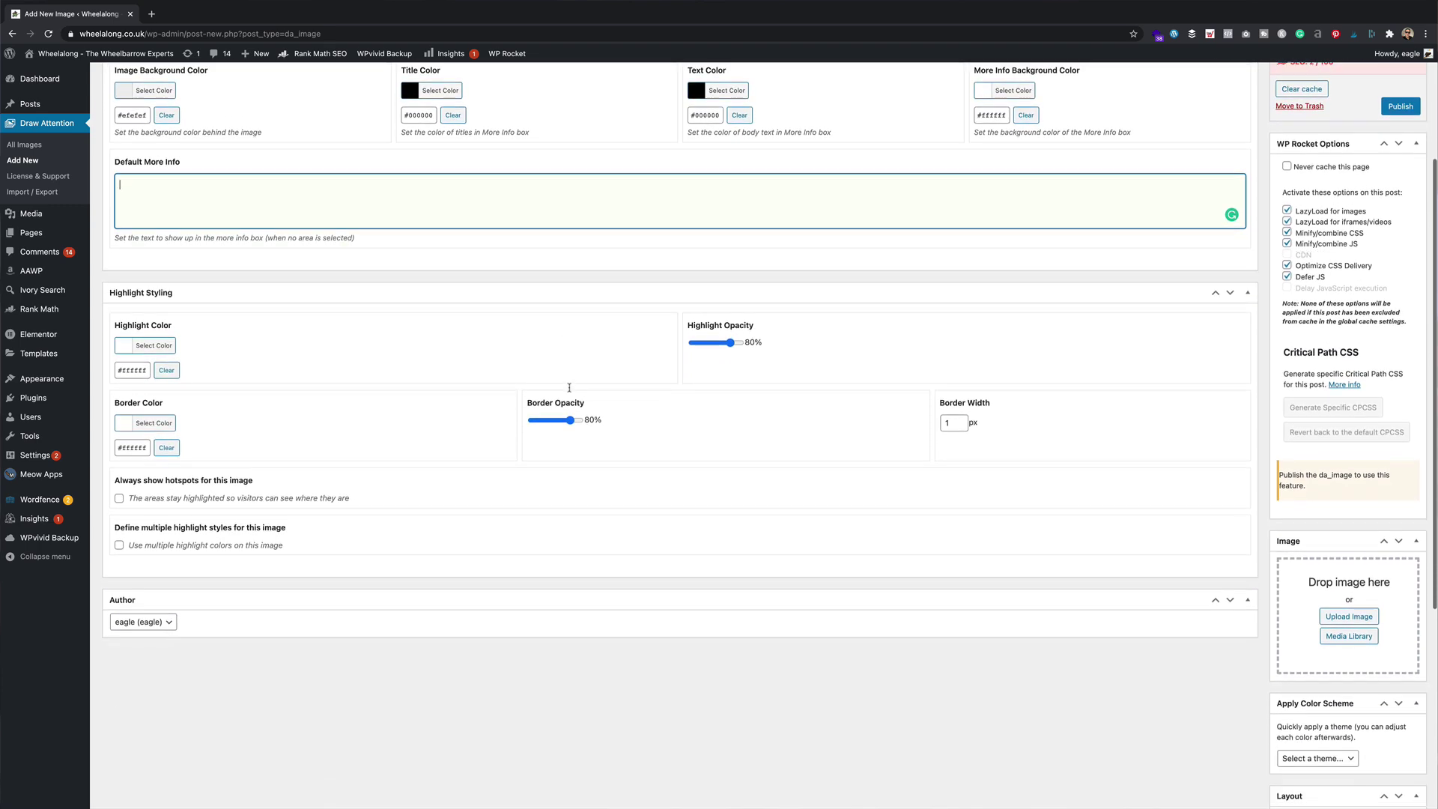
{"action": "left_click", "coordinate": [1349, 616]}
{"action": "double_click", "coordinate": [648, 337]}
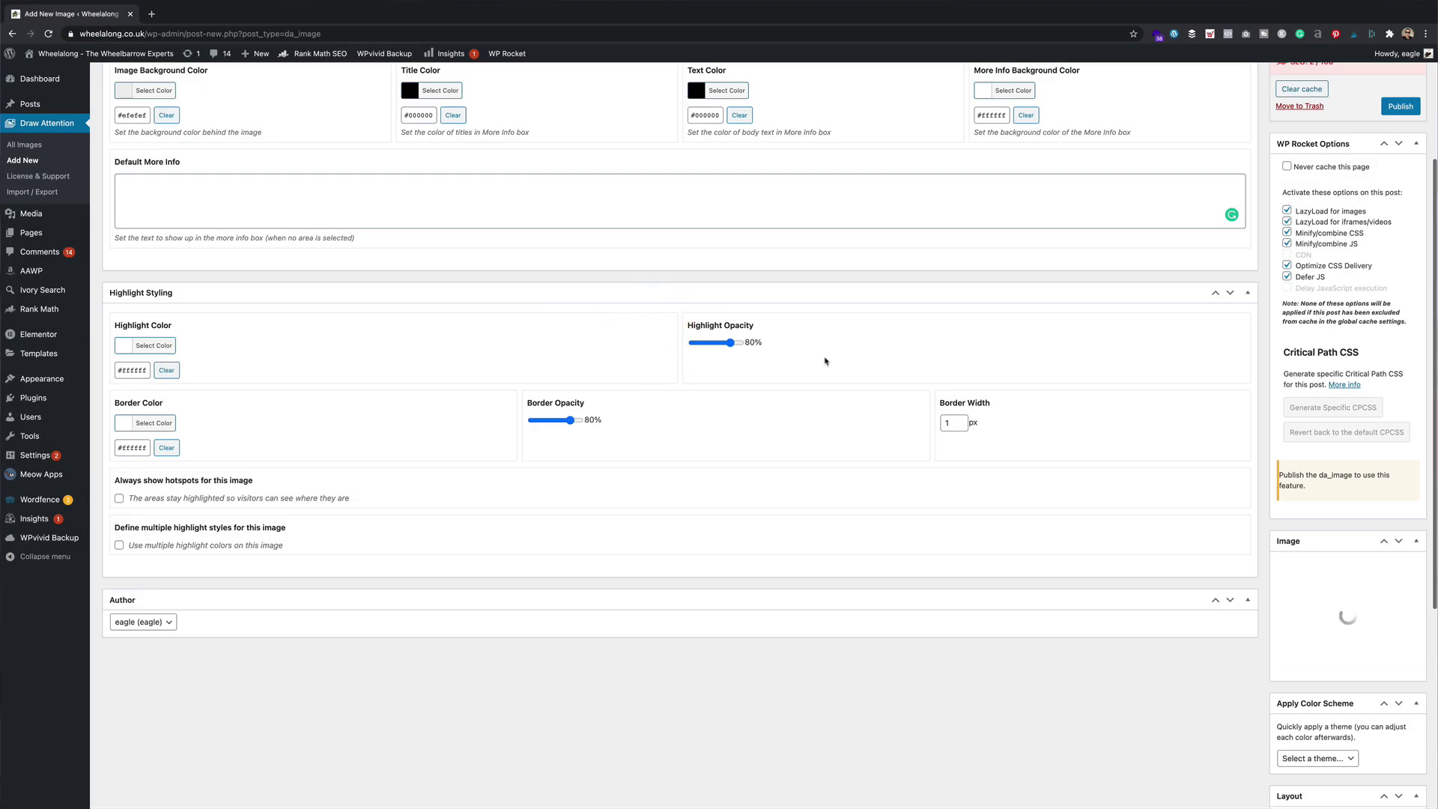
{"action": "scroll", "coordinate": [1383, 576], "scroll_direction": "down", "scroll_amount": 2}
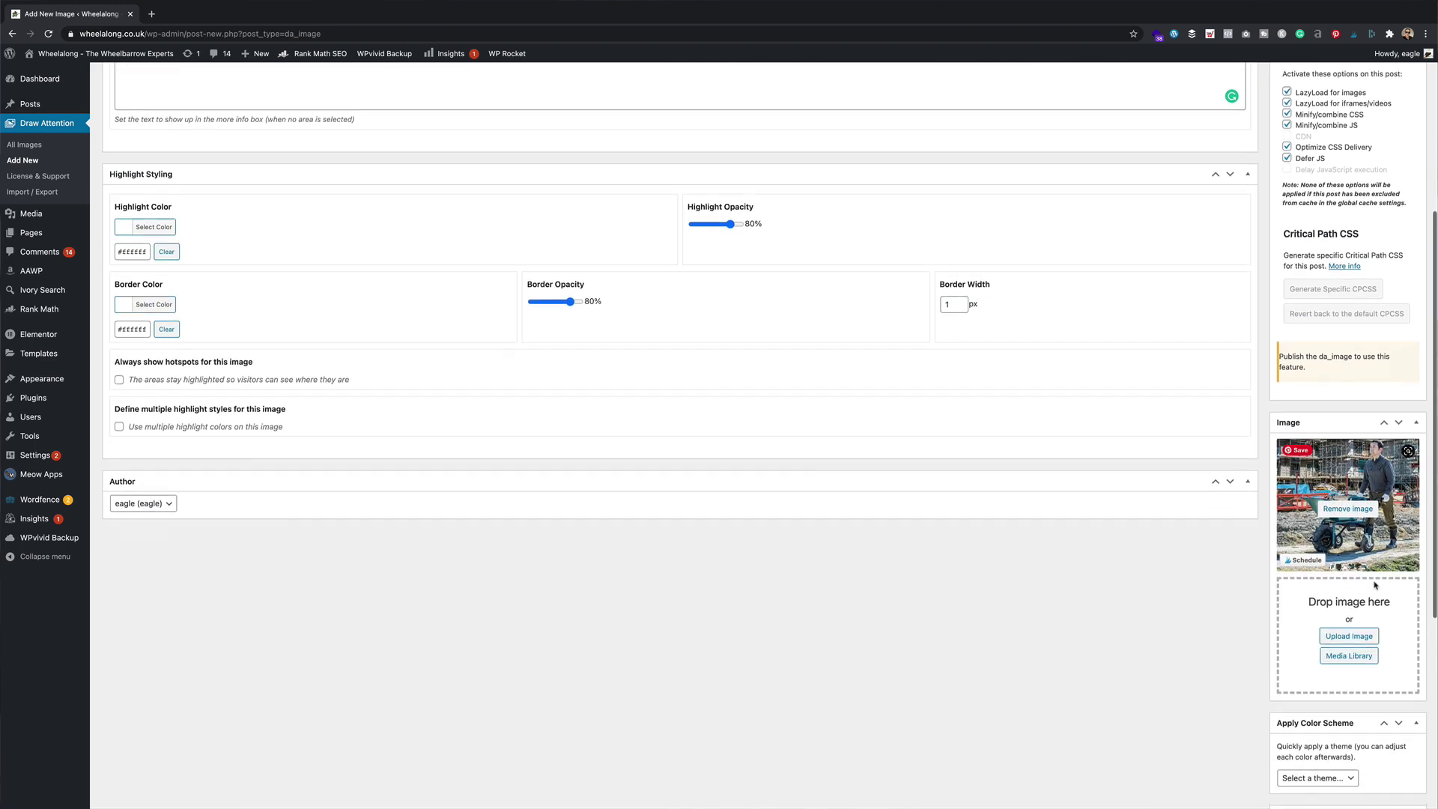
{"action": "scroll", "coordinate": [1378, 584], "scroll_direction": "up", "scroll_amount": 5}
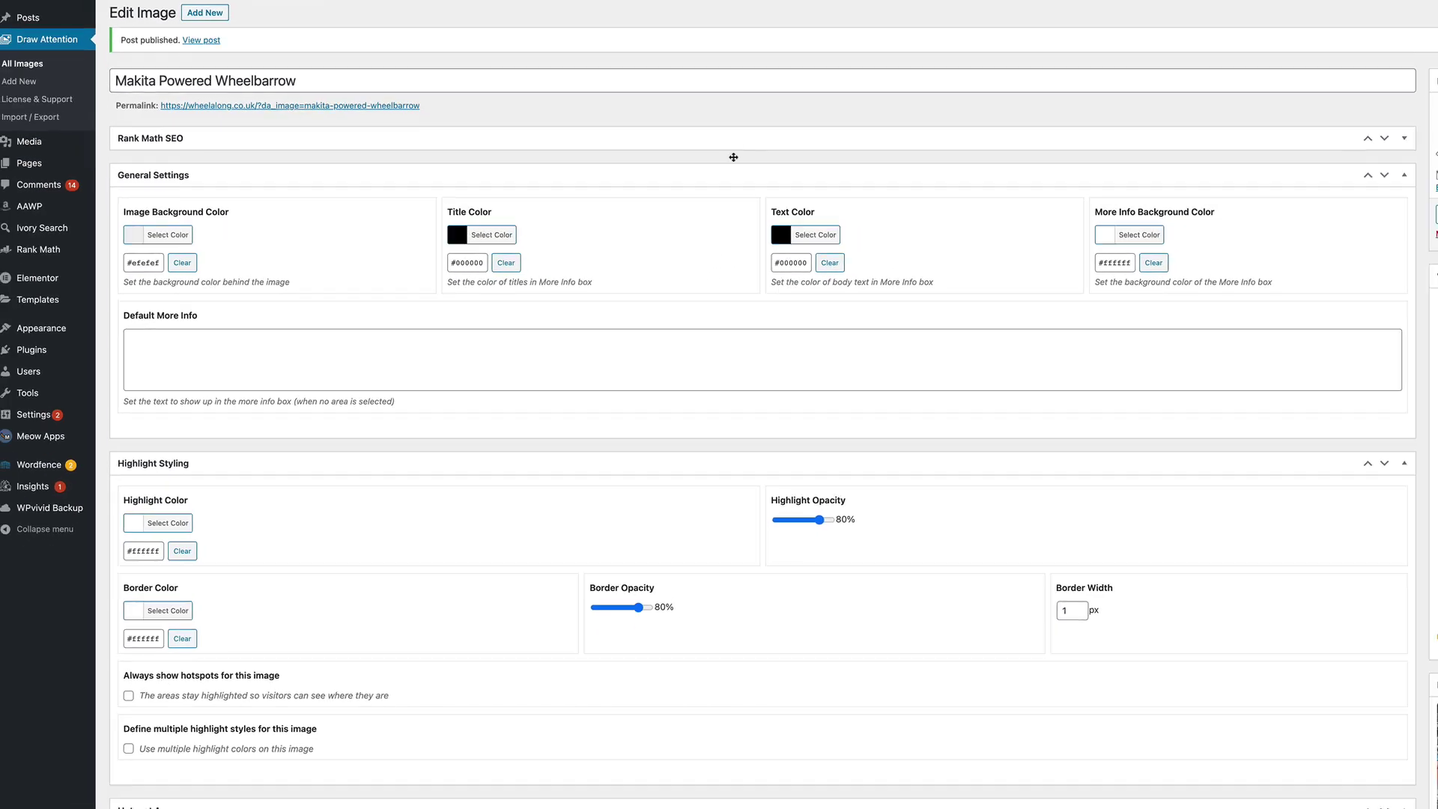
Expand Clickable Area #1 under Hotspot Areas
{"action": "scroll", "coordinate": [816, 373], "scroll_direction": "down", "scroll_amount": 5}
{"action": "scroll", "coordinate": [735, 160], "scroll_direction": "down", "scroll_amount": 1}
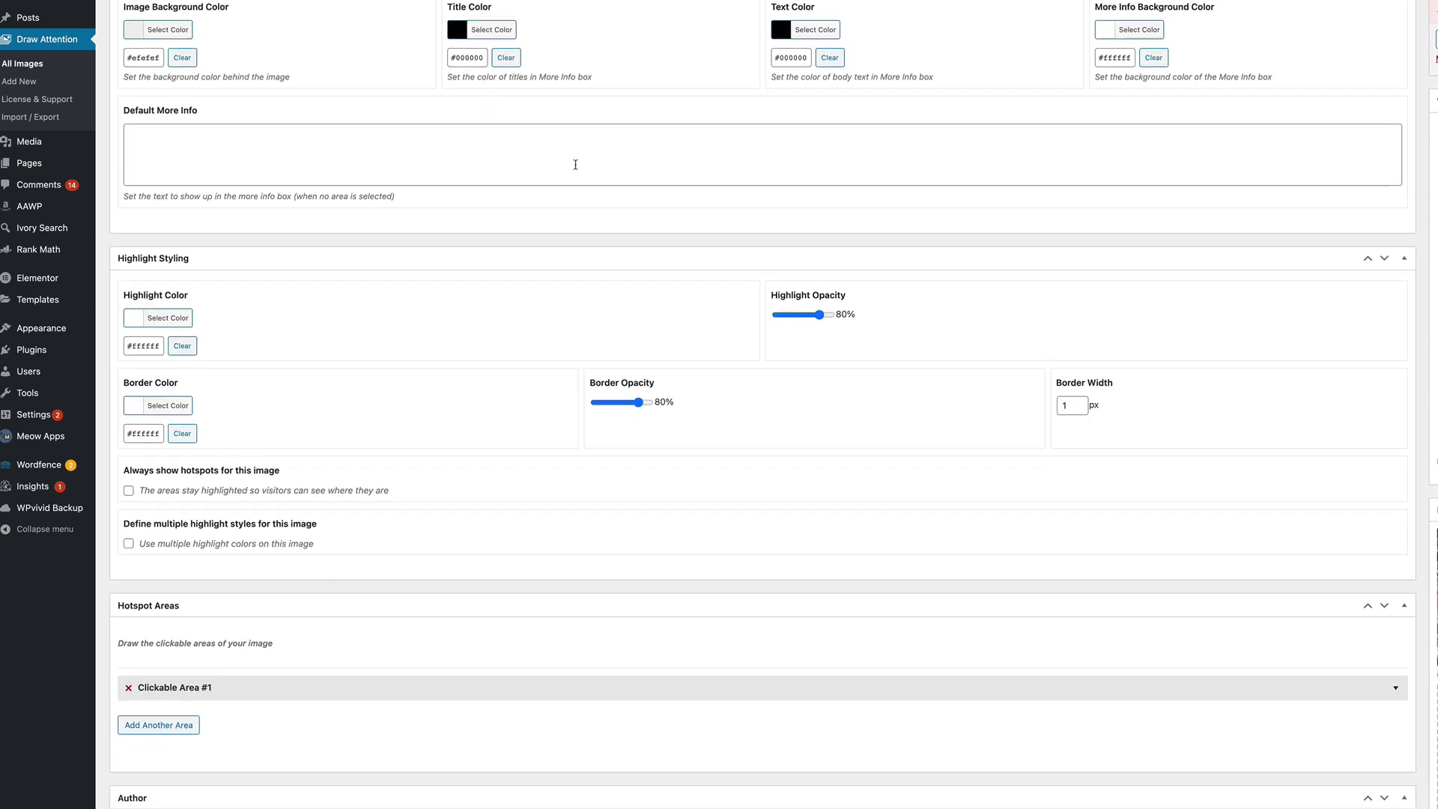
{"action": "scroll", "coordinate": [215, 225], "scroll_direction": "down", "scroll_amount": 1}
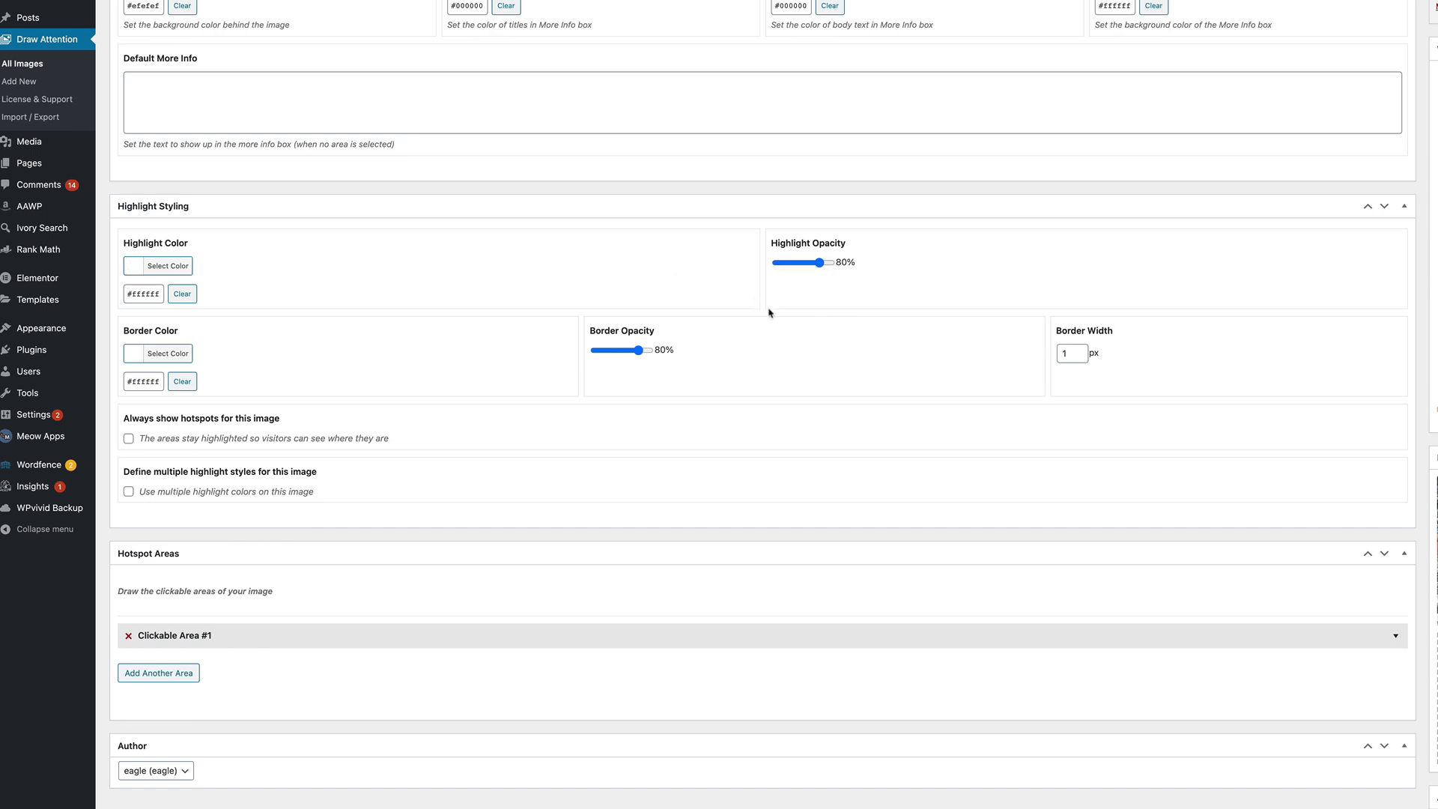
{"action": "scroll", "coordinate": [769, 312], "scroll_direction": "down", "scroll_amount": 3}
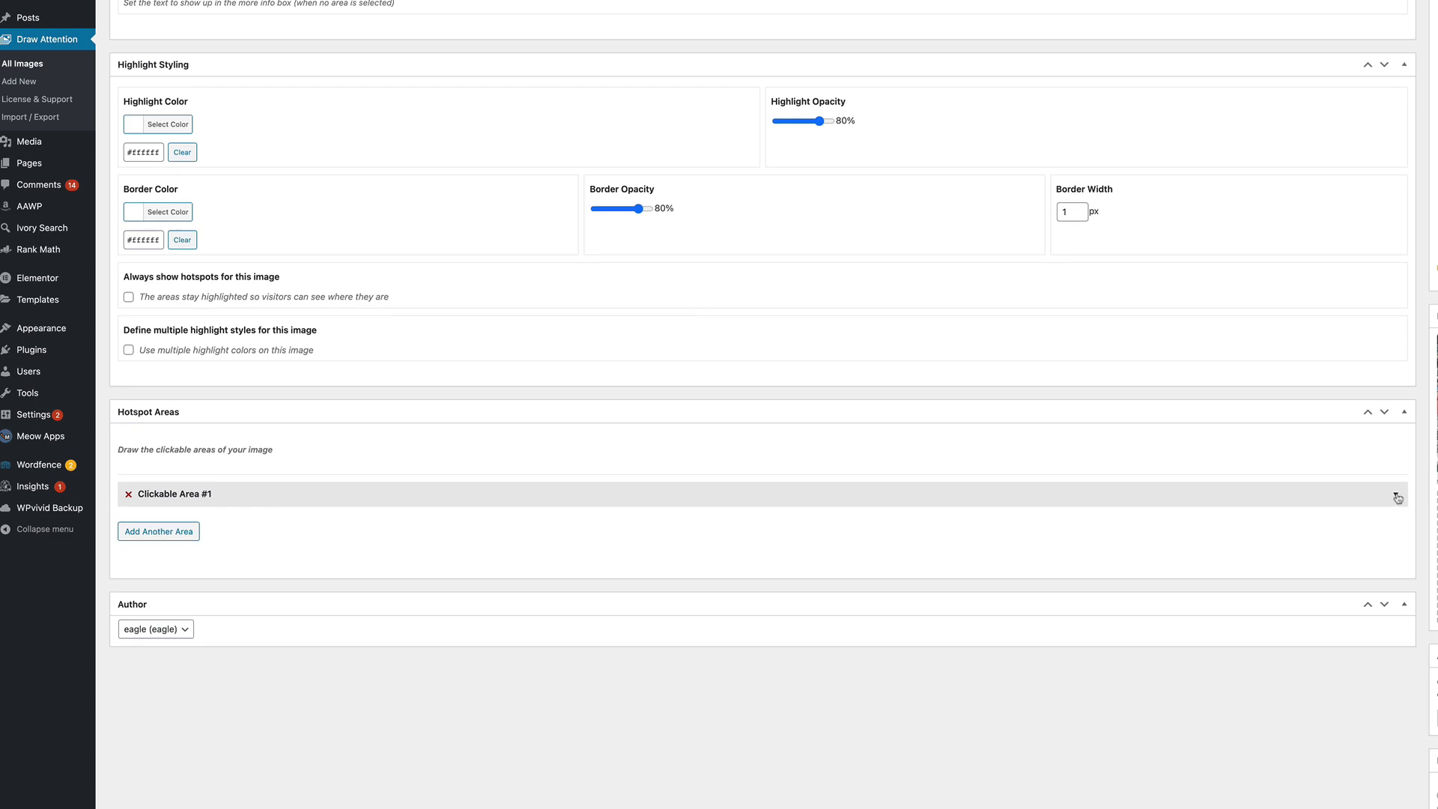
{"action": "left_click", "coordinate": [1397, 497]}
{"action": "scroll", "coordinate": [1053, 427], "scroll_direction": "down", "scroll_amount": 10}
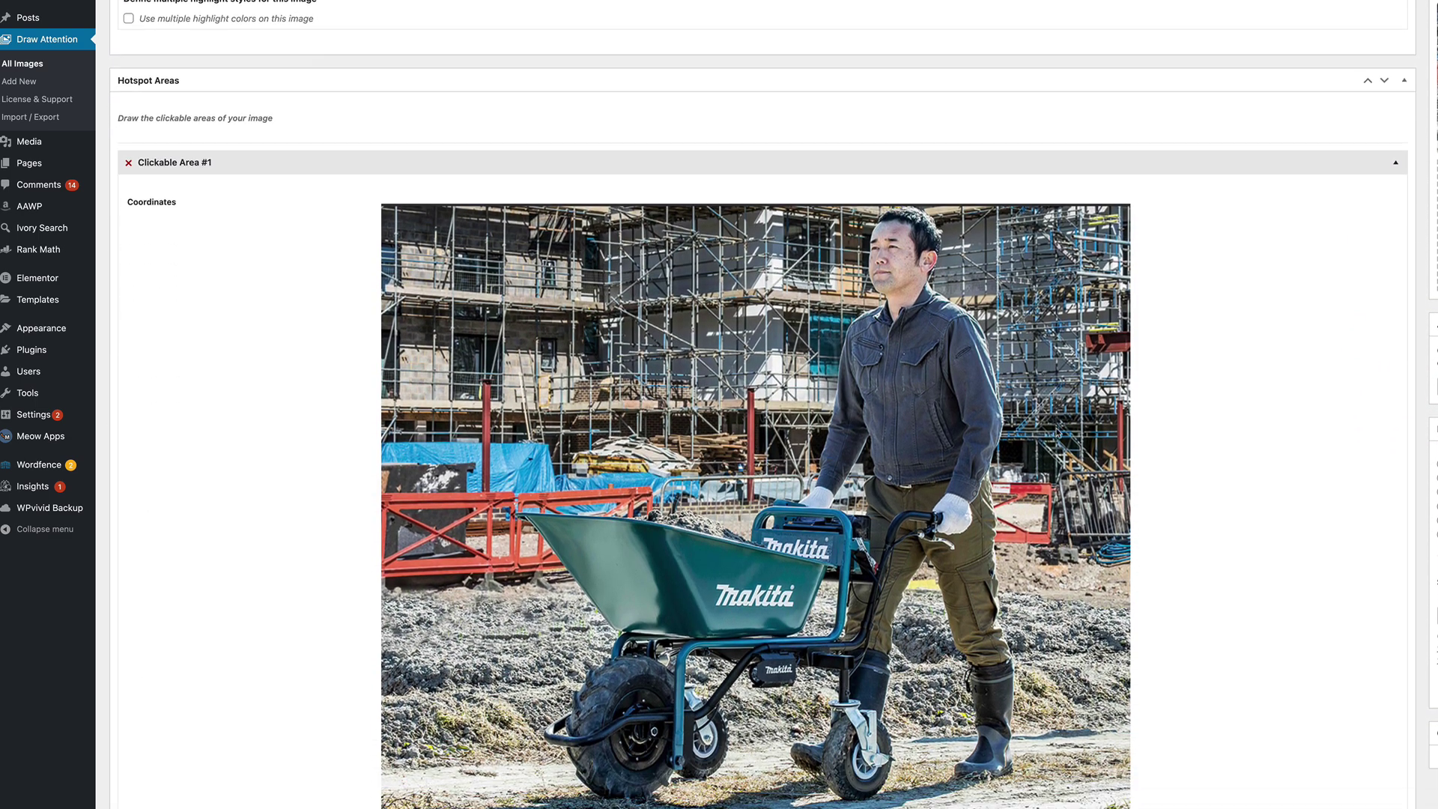
Outline the wheelbarrow bin with six points on the Coordinates image
{"action": "scroll", "coordinate": [1056, 432], "scroll_direction": "down", "scroll_amount": 1}
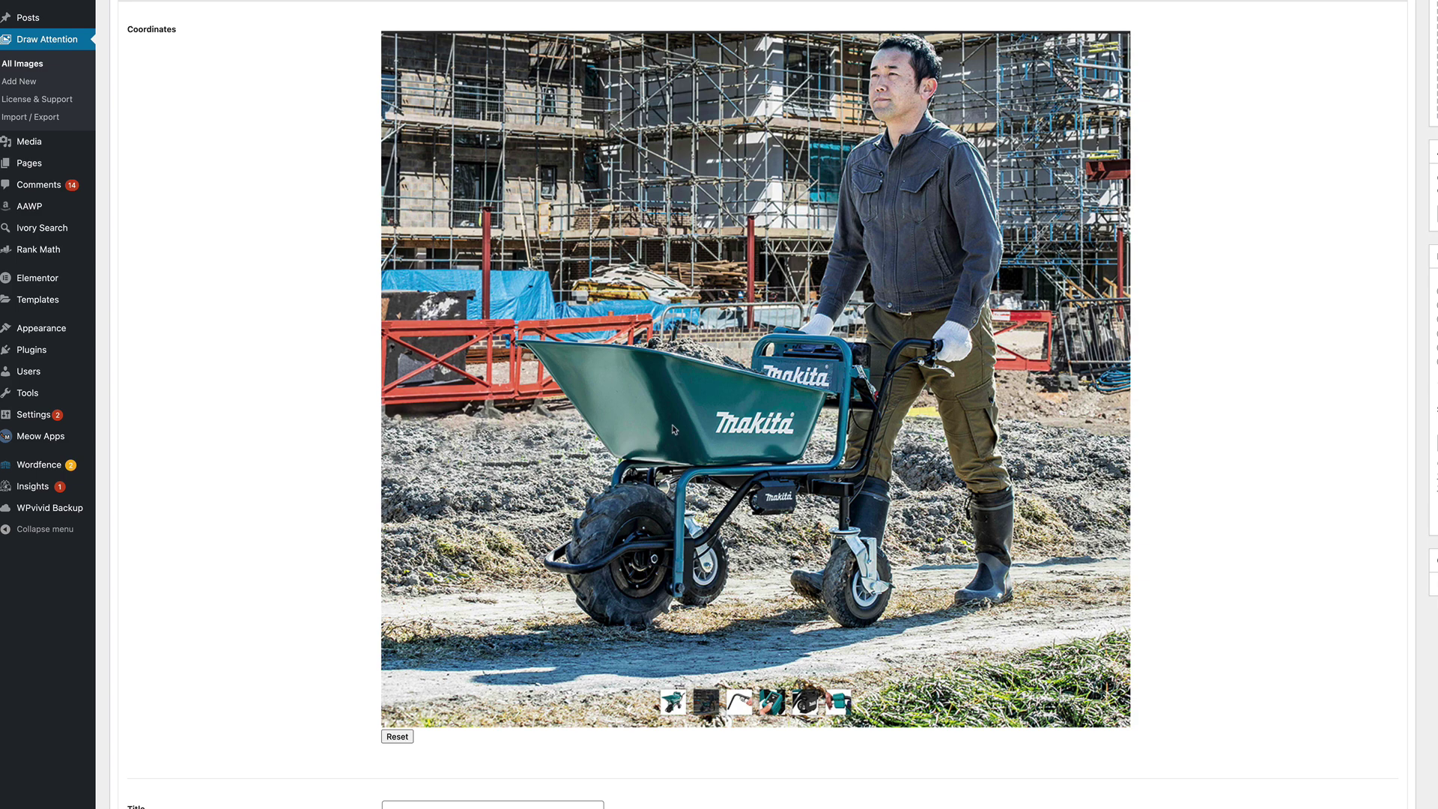
{"action": "left_click", "coordinate": [642, 330]}
{"action": "left_click", "coordinate": [662, 360]}
{"action": "left_click", "coordinate": [829, 389]}
{"action": "left_click", "coordinate": [802, 462]}
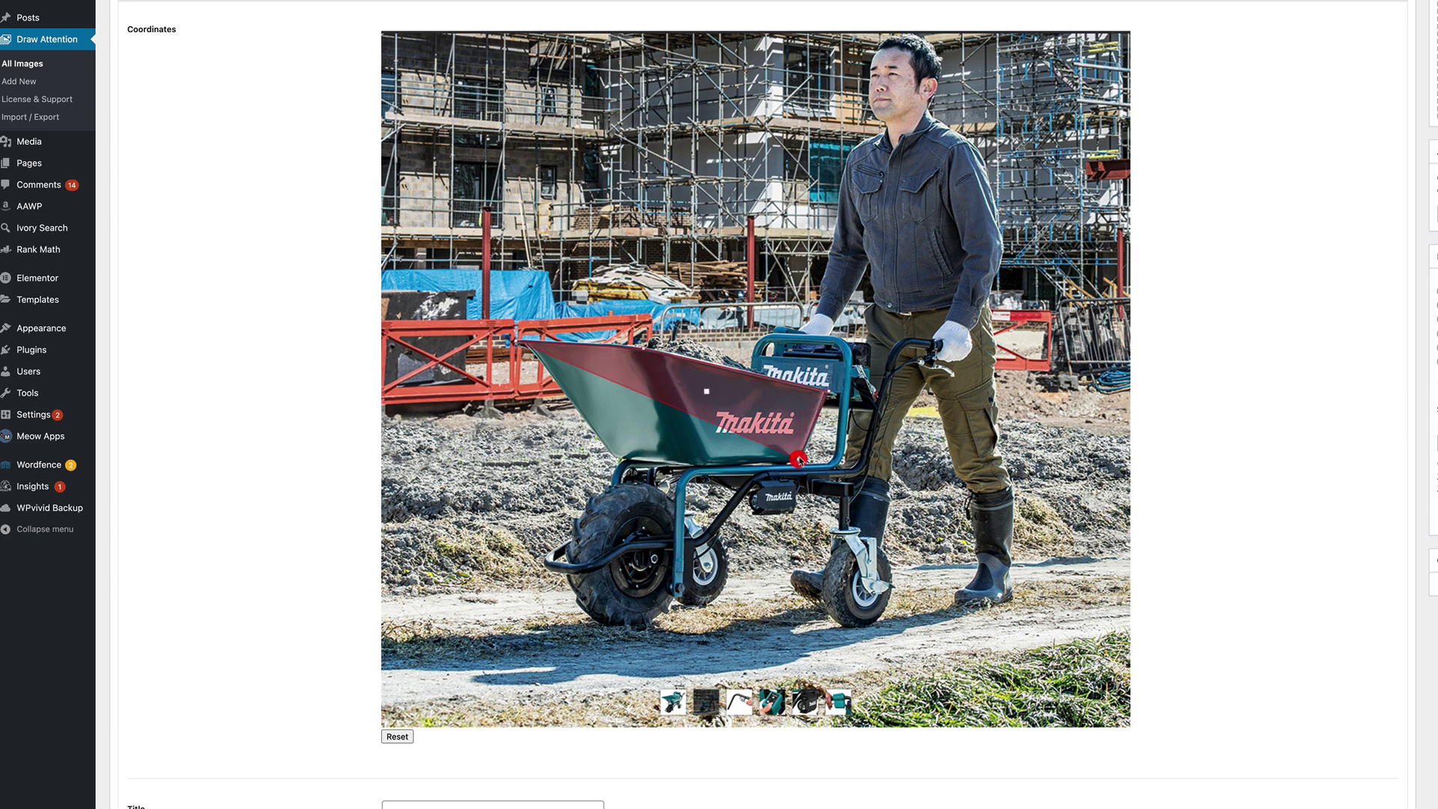
{"action": "left_click", "coordinate": [705, 464]}
{"action": "left_click", "coordinate": [613, 456]}
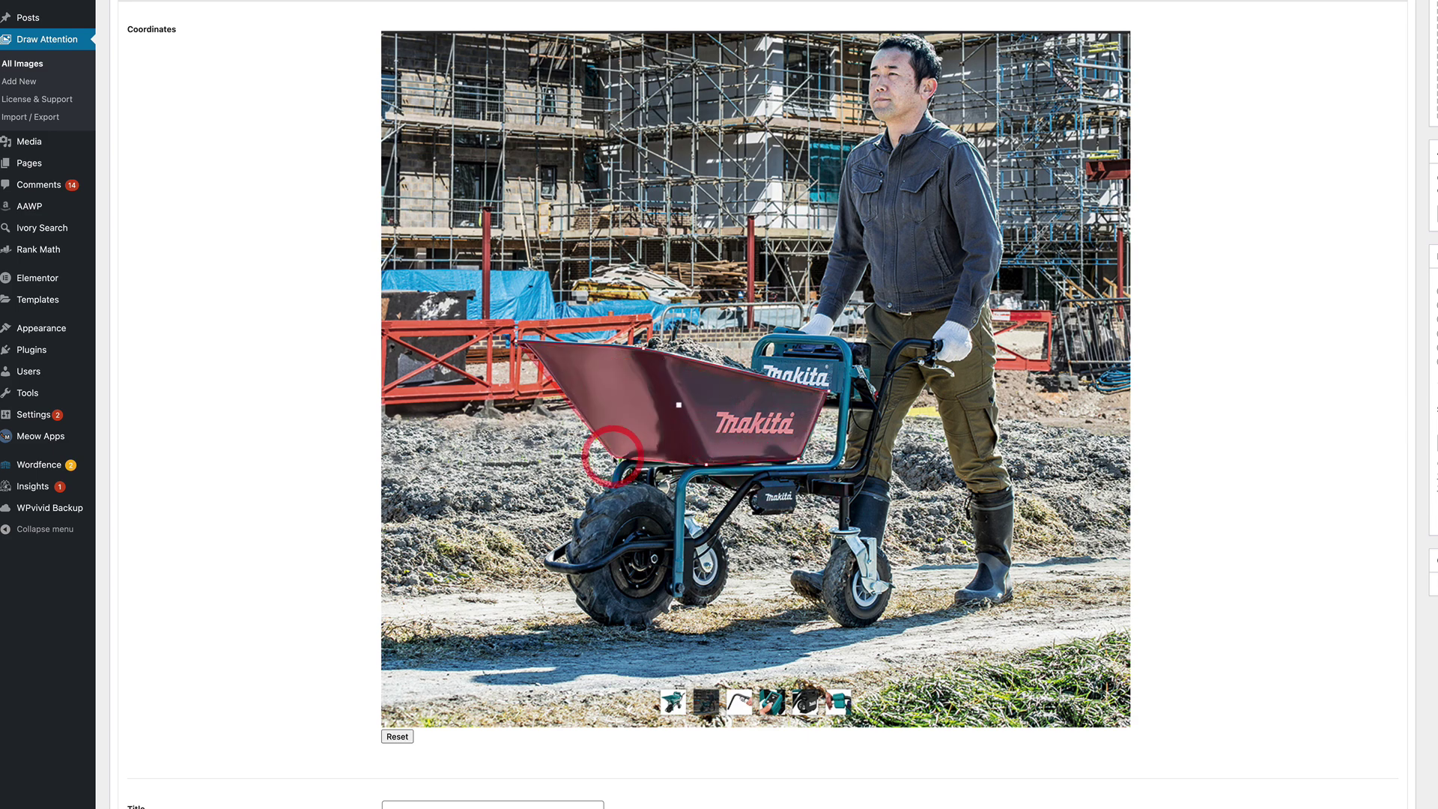
Title the hotspot 'Barrow', describe it 'This is a barrow etc', and set its action to Go to URL
{"action": "scroll", "coordinate": [590, 405], "scroll_direction": "down", "scroll_amount": 5}
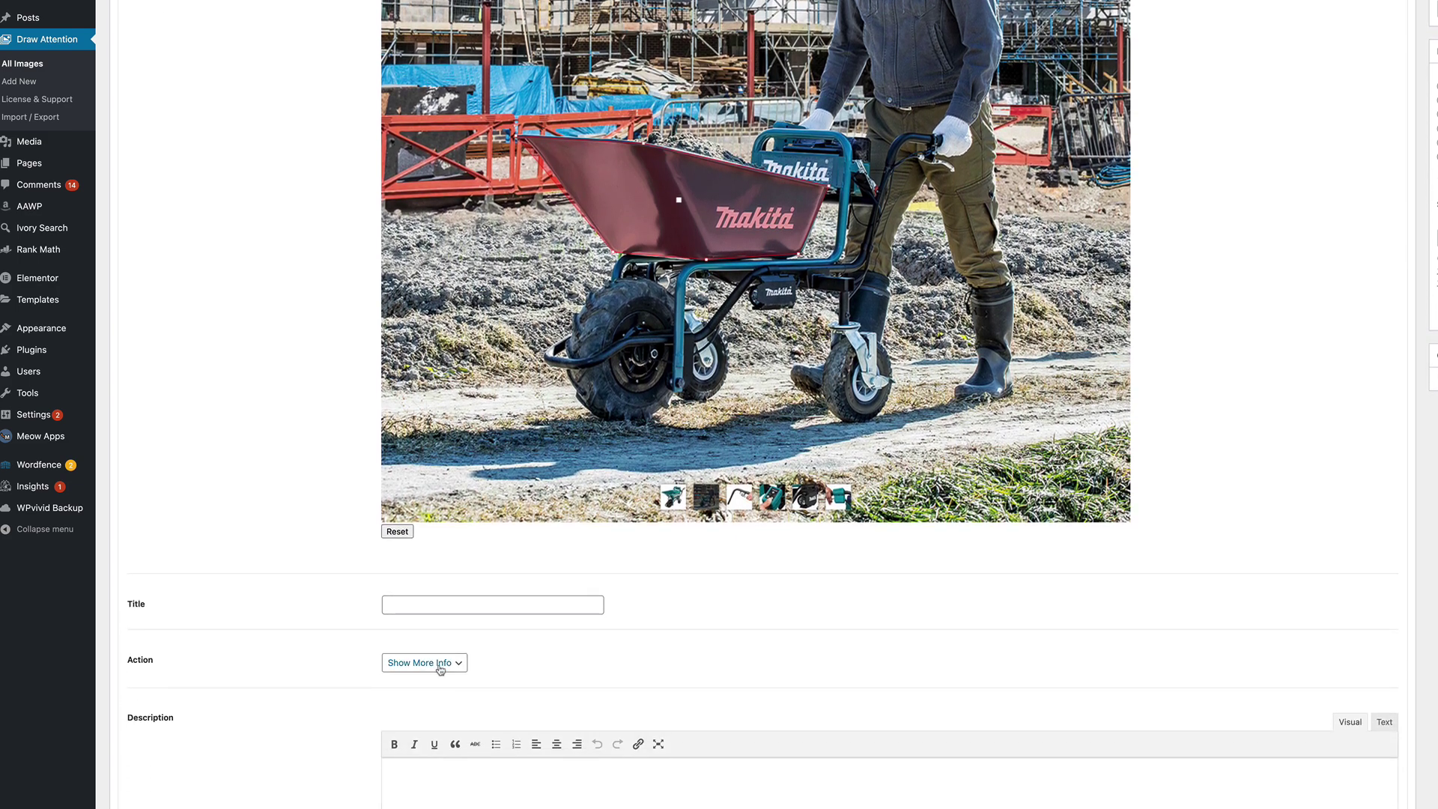
{"action": "left_click", "coordinate": [492, 604]}
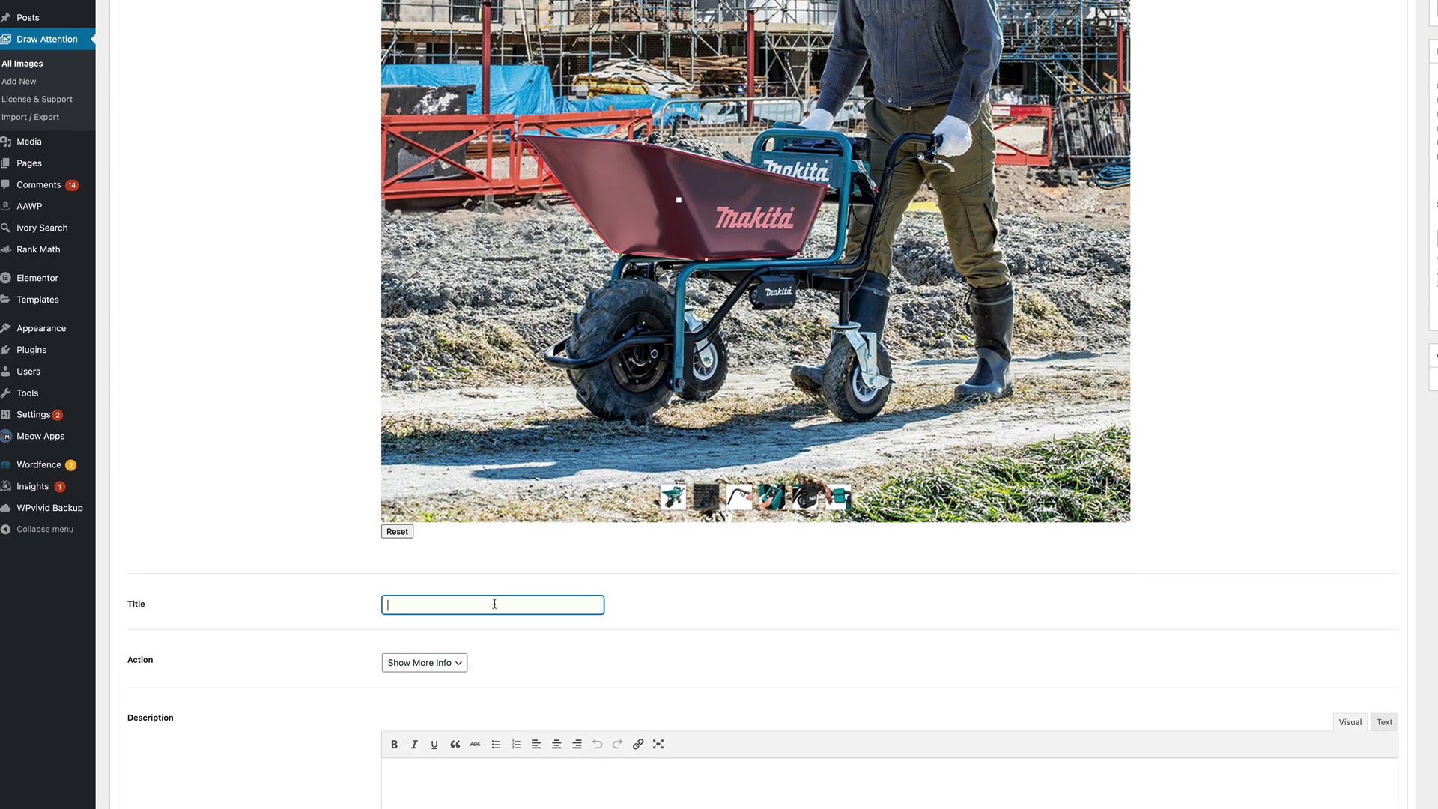
{"action": "type", "text": "Barrow"}
{"action": "scroll", "coordinate": [648, 591], "scroll_direction": "down", "scroll_amount": 6}
{"action": "left_click", "coordinate": [546, 528]}
{"action": "type", "text": "This is a barrow etc"}
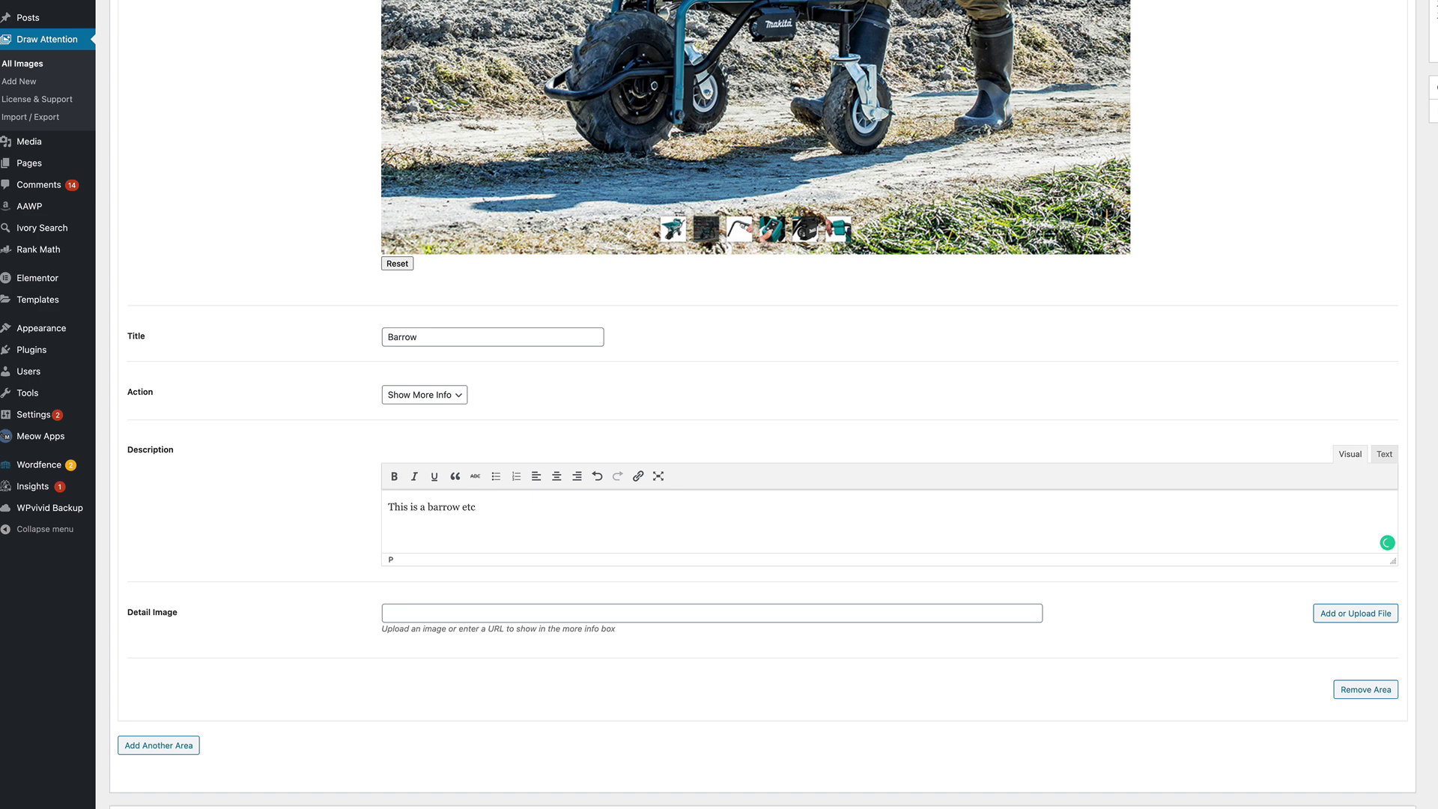
{"action": "left_click", "coordinate": [424, 395]}
{"action": "left_click", "coordinate": [430, 410]}
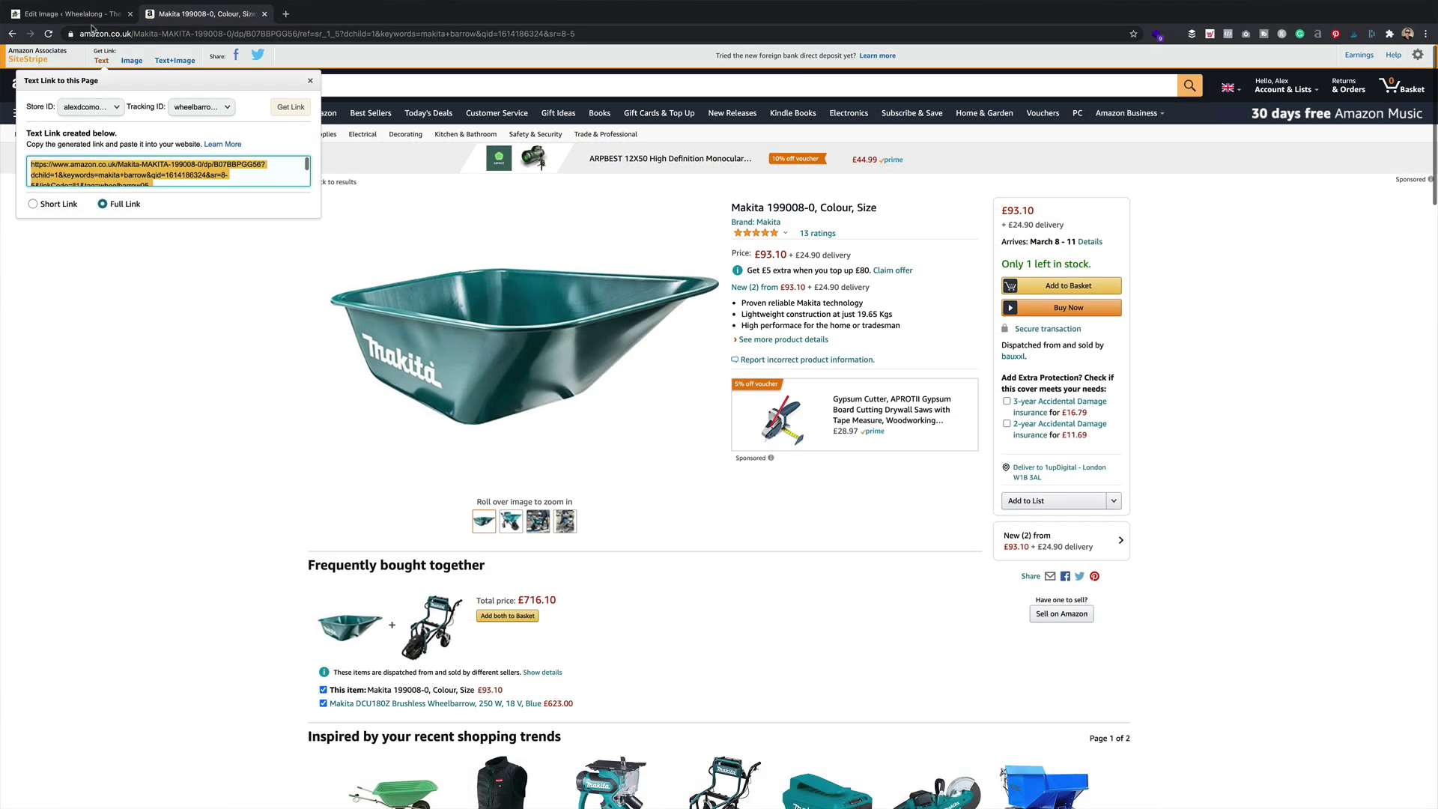
Link the Barrow hotspot to the Amazon product URL, opening in a new window
{"action": "left_click", "coordinate": [79, 14]}
{"action": "triple_click", "coordinate": [385, 511]}
{"action": "key", "text": "super+v"}
{"action": "left_click", "coordinate": [347, 558]}
{"action": "scroll", "coordinate": [464, 563], "scroll_direction": "up", "scroll_amount": 3}
{"action": "scroll", "coordinate": [476, 554], "scroll_direction": "down", "scroll_amount": 3}
Add a second area outlining the batteries, titled 'Batteries', set to Go to URL
{"action": "left_click", "coordinate": [144, 667]}
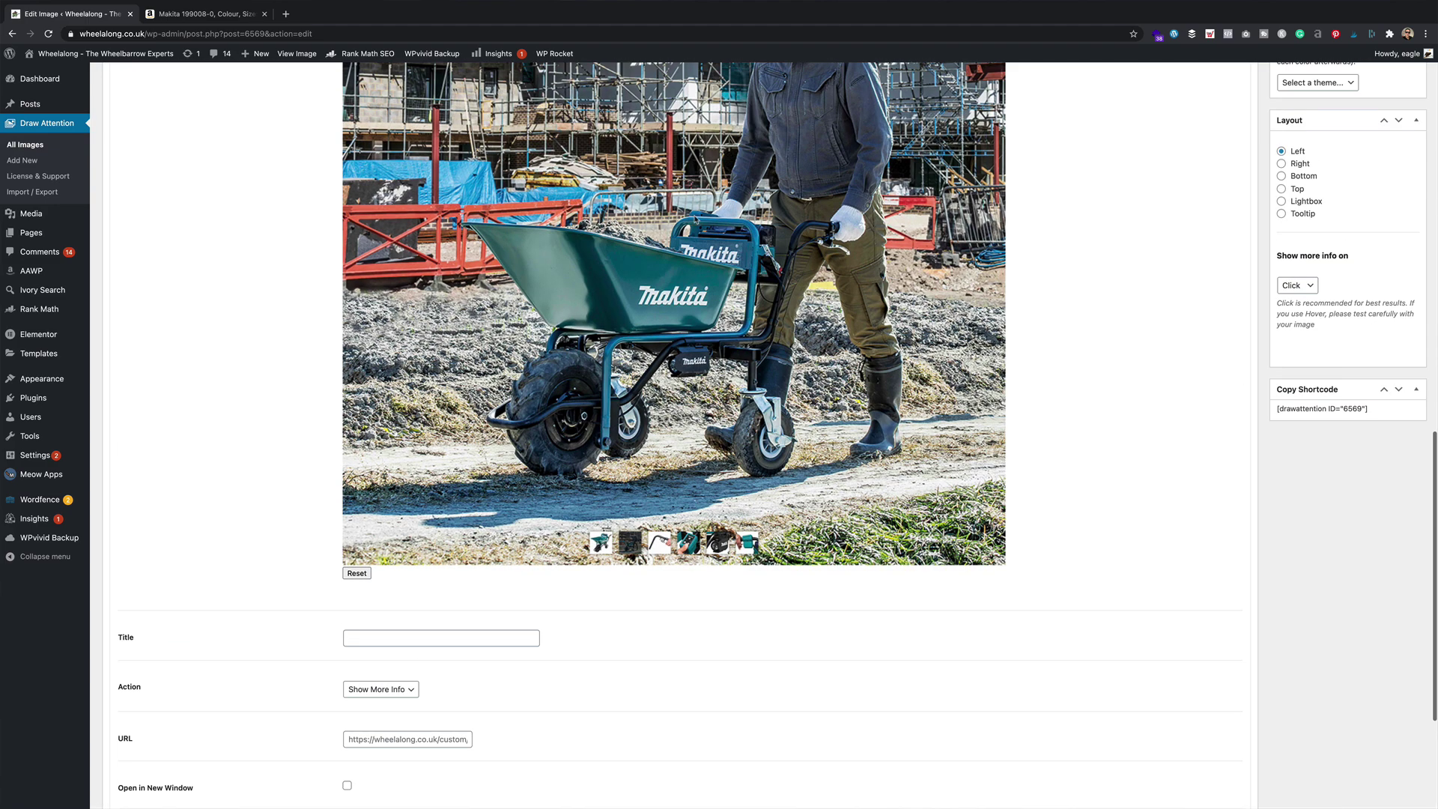
{"action": "left_click", "coordinate": [776, 275]}
{"action": "left_click", "coordinate": [690, 258]}
{"action": "left_click", "coordinate": [690, 219]}
{"action": "left_click", "coordinate": [433, 644]}
{"action": "type", "text": "Batteries"}
{"action": "scroll", "coordinate": [603, 649], "scroll_direction": "down", "scroll_amount": 3}
{"action": "left_click", "coordinate": [380, 569]}
{"action": "left_click", "coordinate": [391, 591]}
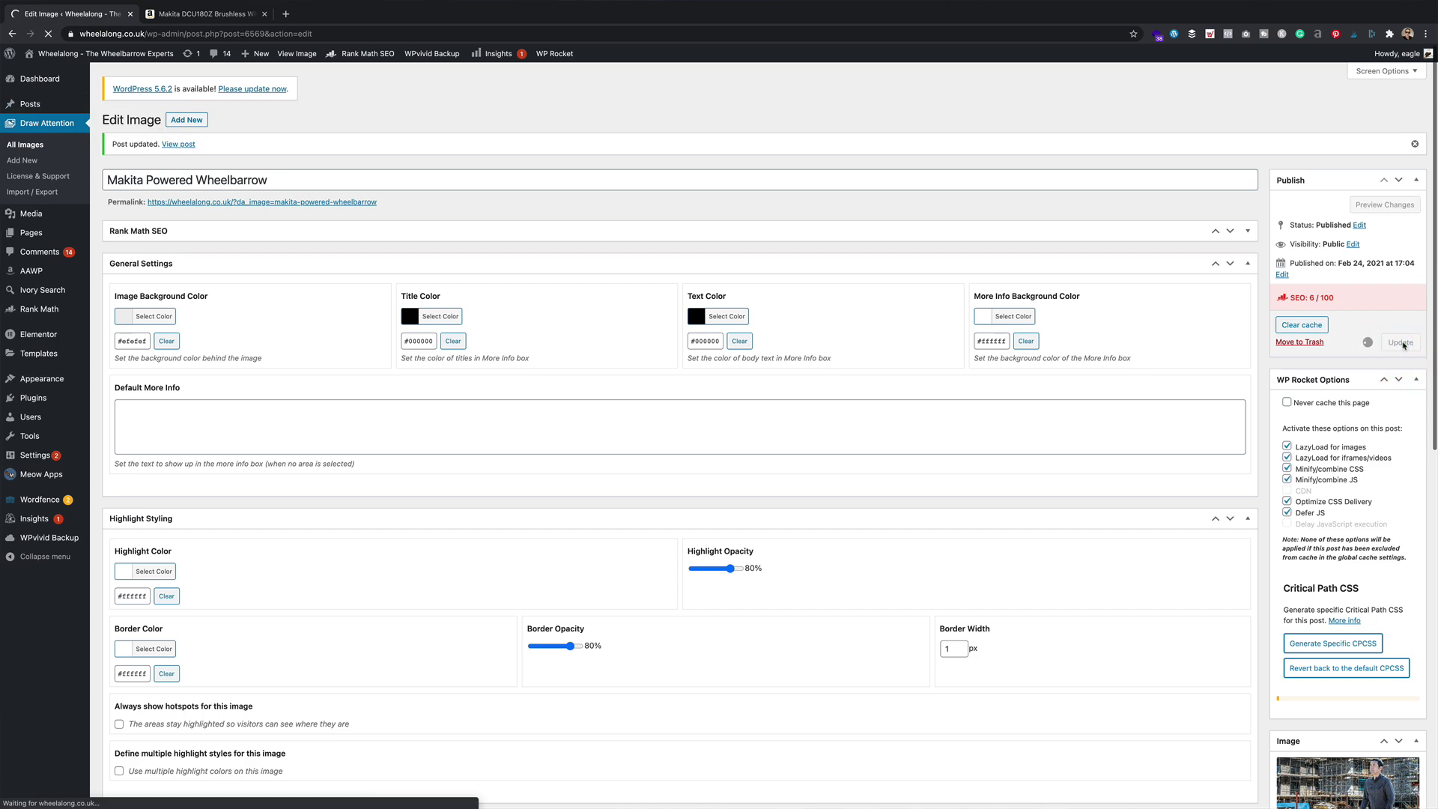
Select the image's shortcode text in the sidebar
{"action": "scroll", "coordinate": [1107, 305], "scroll_direction": "down", "scroll_amount": 8}
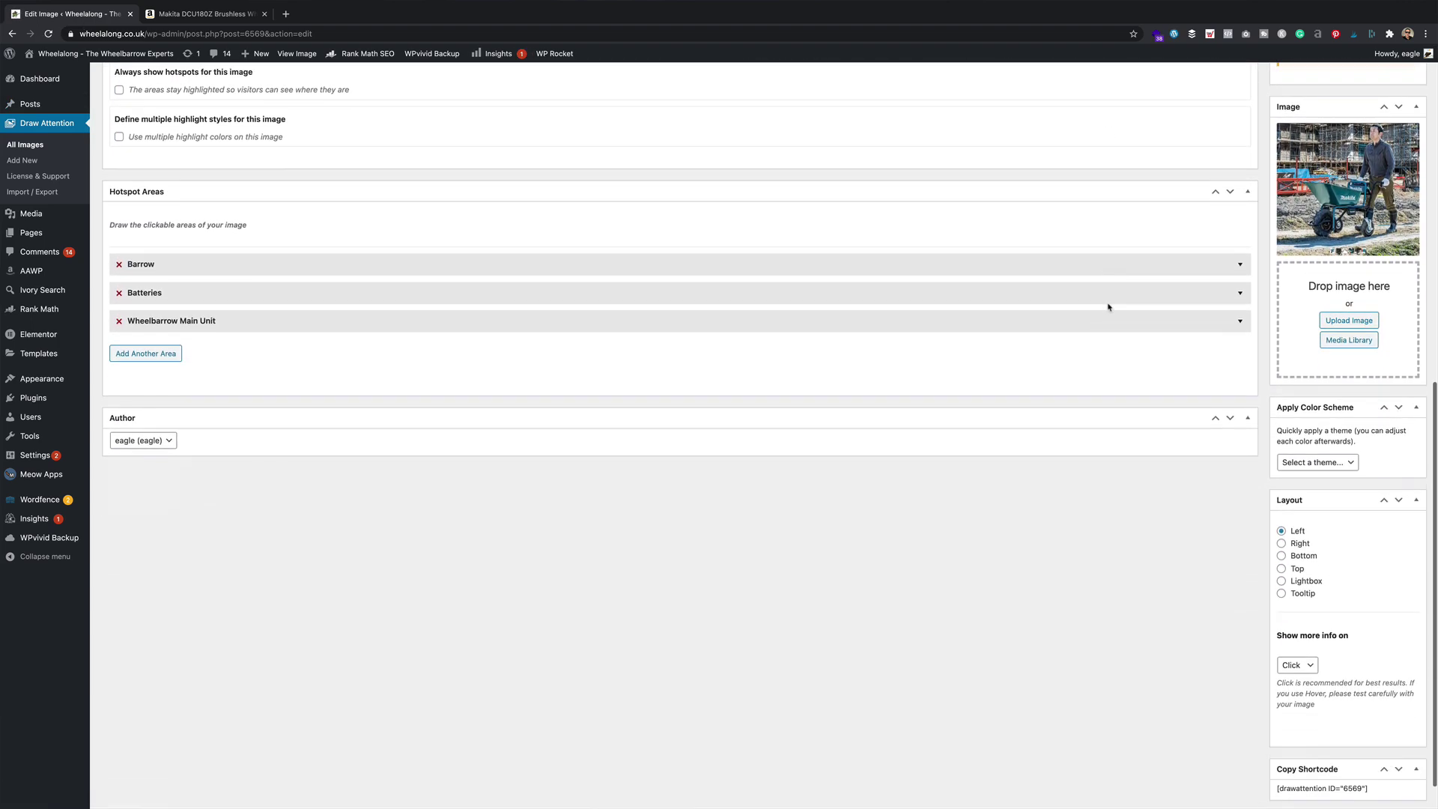
{"action": "scroll", "coordinate": [1109, 307], "scroll_direction": "down", "scroll_amount": 2}
{"action": "left_click_drag", "start_coordinate": [1384, 788], "coordinate": [1305, 787]}
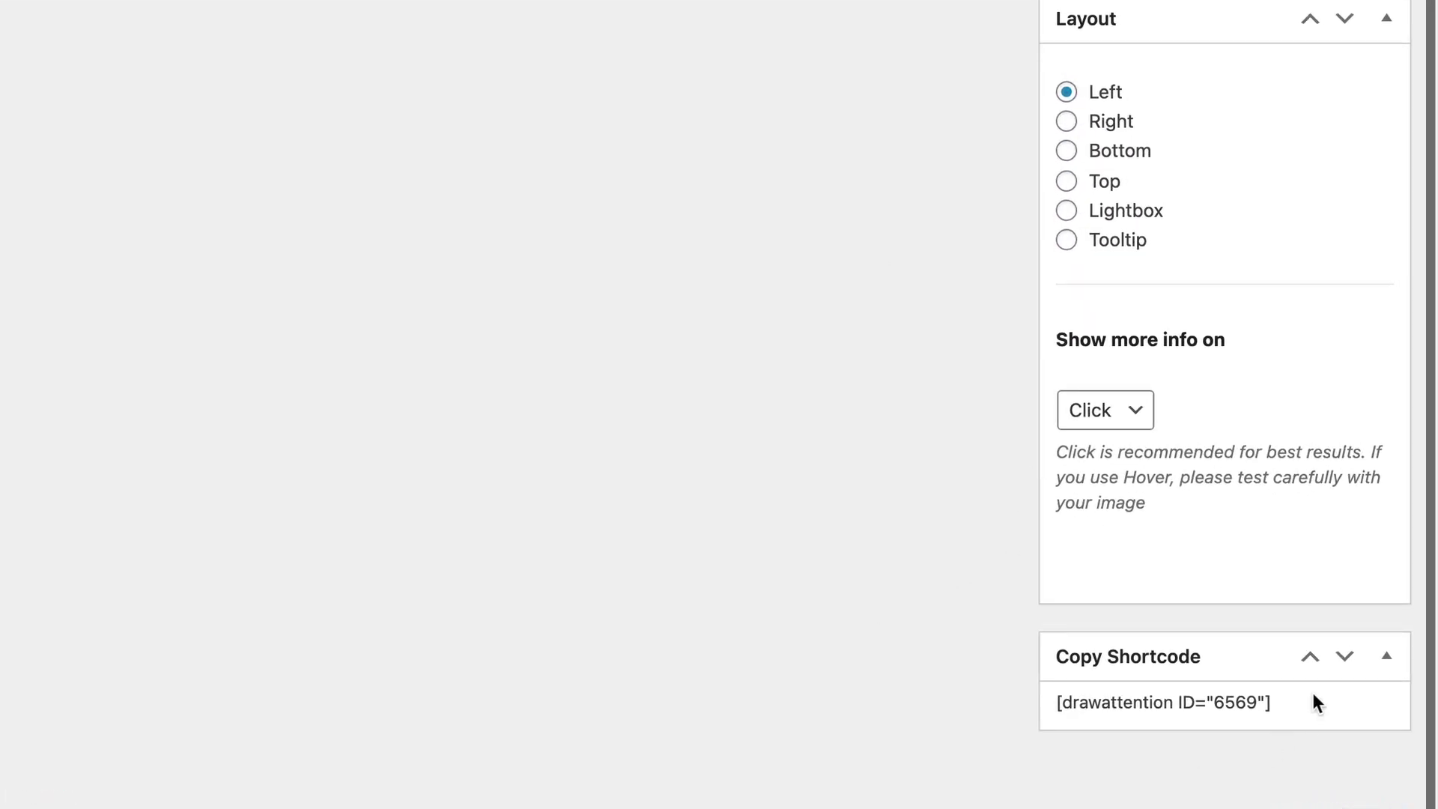
{"action": "left_click_drag", "start_coordinate": [1124, 701], "coordinate": [1046, 709]}
{"action": "key", "text": "ctrl+c"}
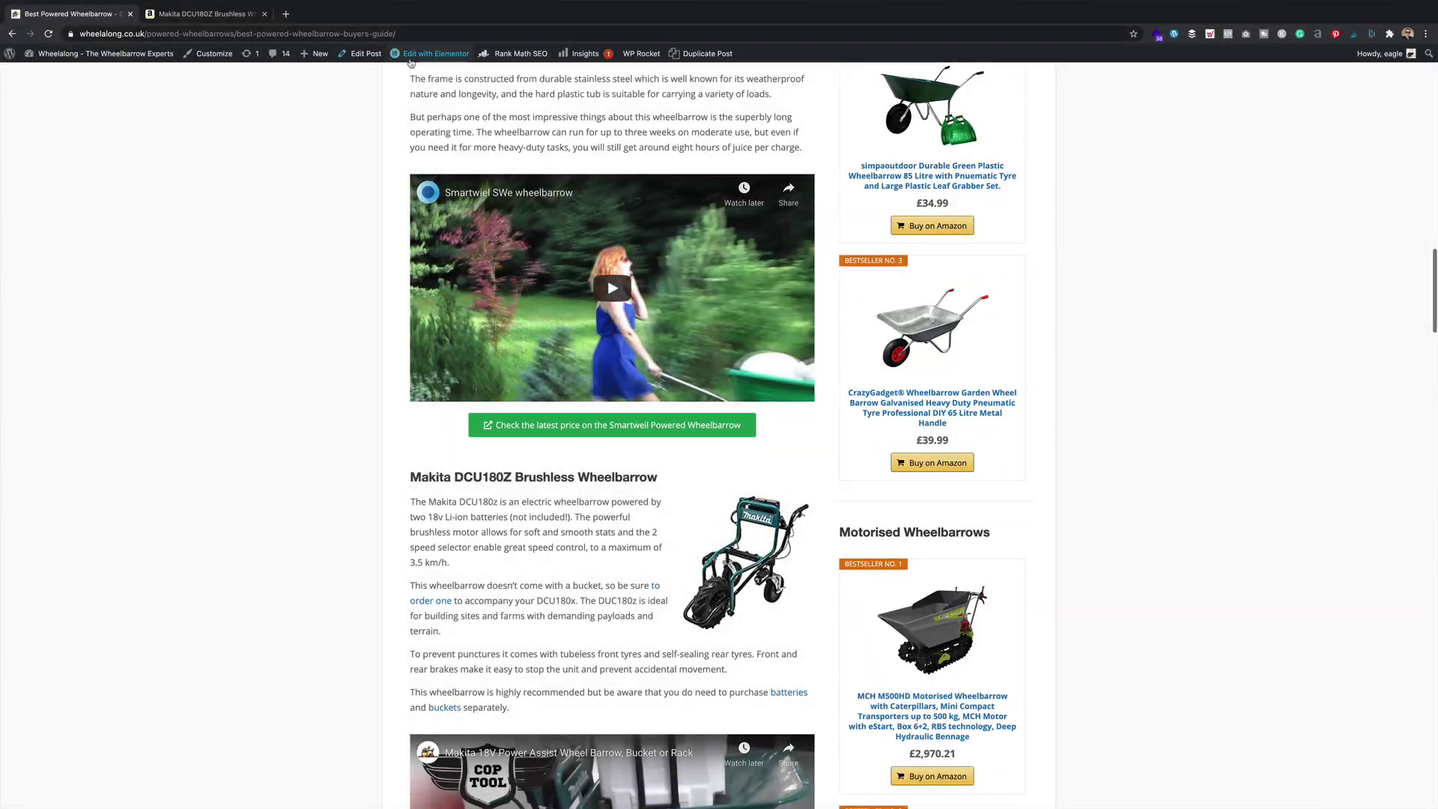
Add a Shortcode widget under the Makita DCU180Z section and paste [drawattention ID="6569"] into it
{"action": "left_click", "coordinate": [416, 54]}
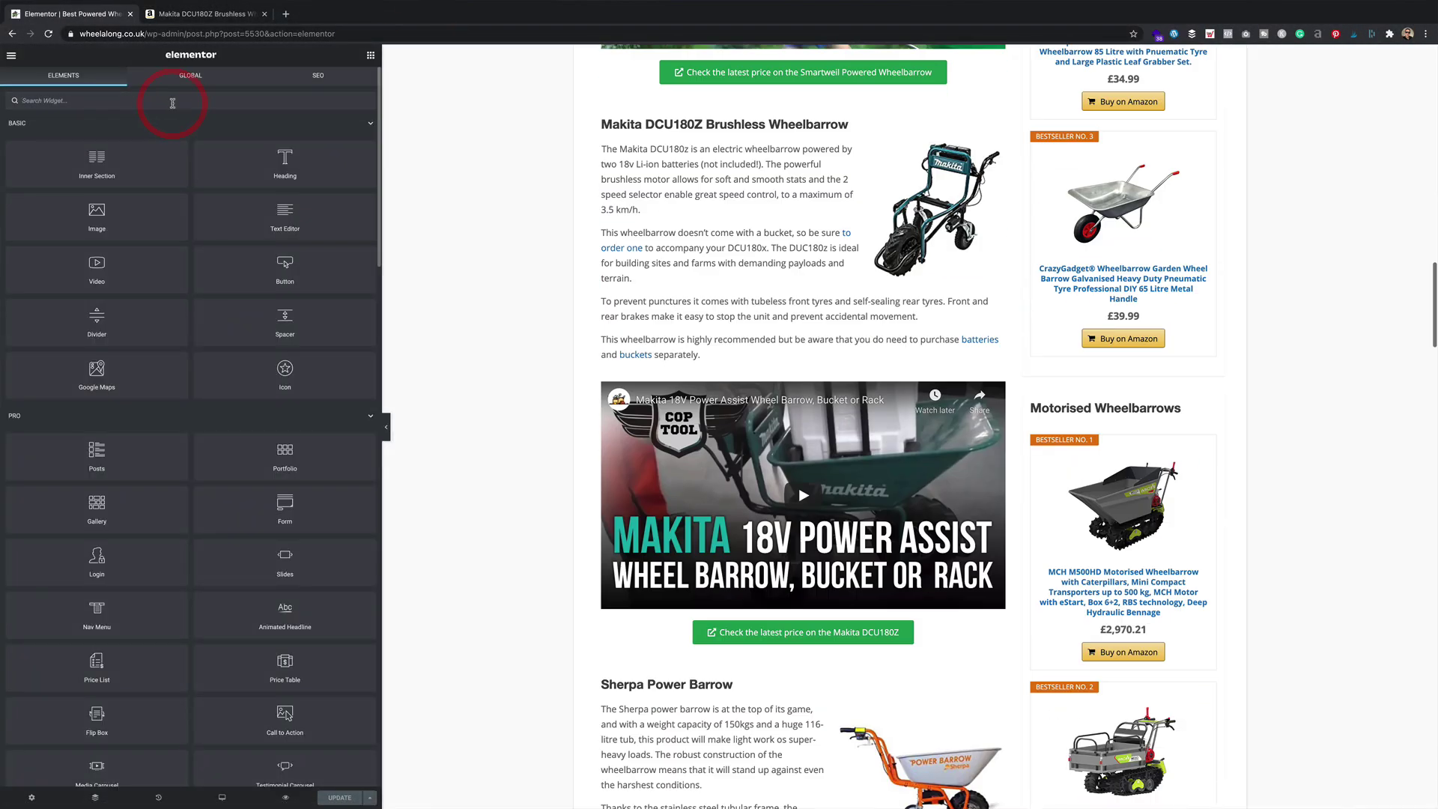
{"action": "left_click", "coordinate": [172, 103]}
{"action": "type", "text": "short"}
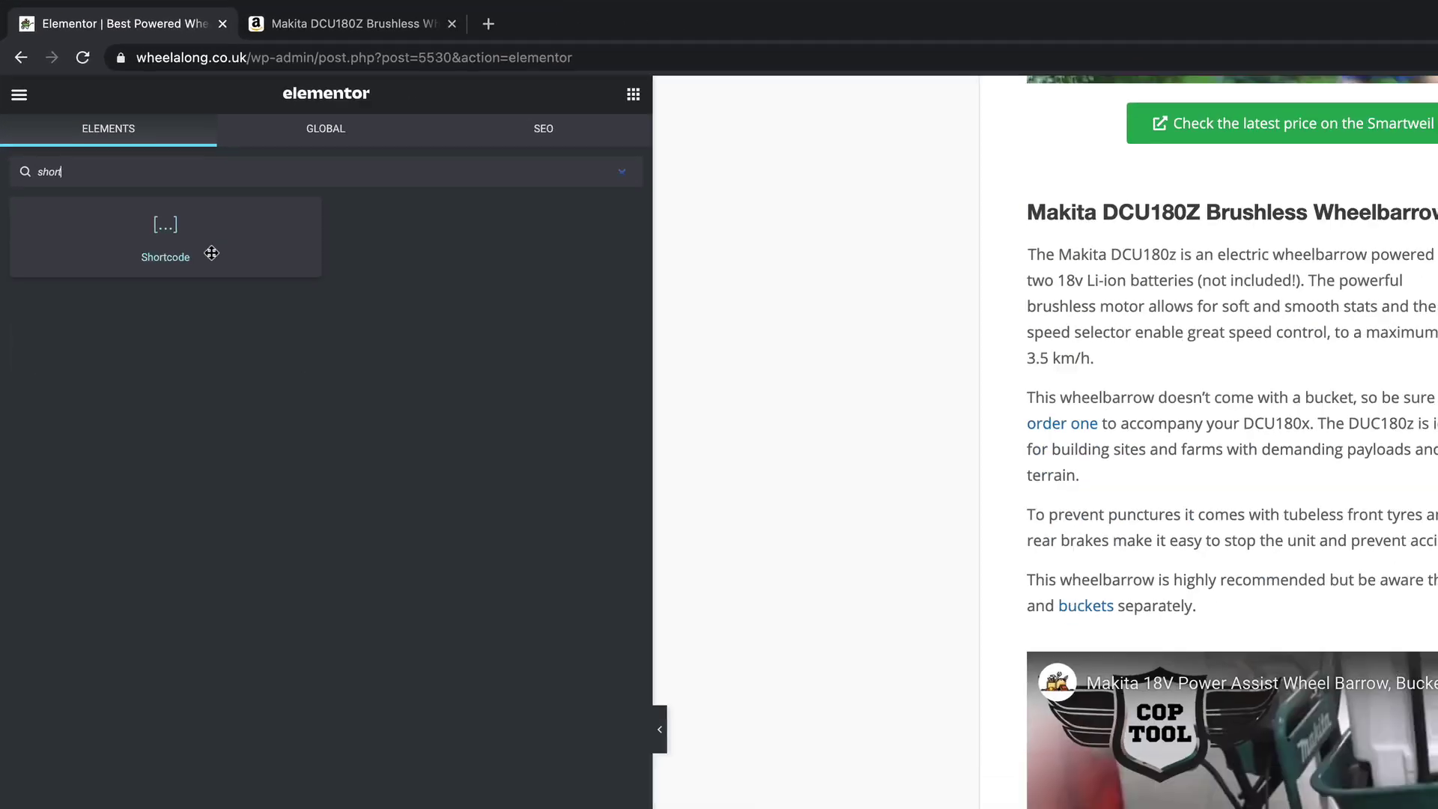
{"action": "left_click_drag", "start_coordinate": [237, 339], "coordinate": [790, 365]}
{"action": "left_click", "coordinate": [88, 187]}
{"action": "key", "text": "ctrl+v"}
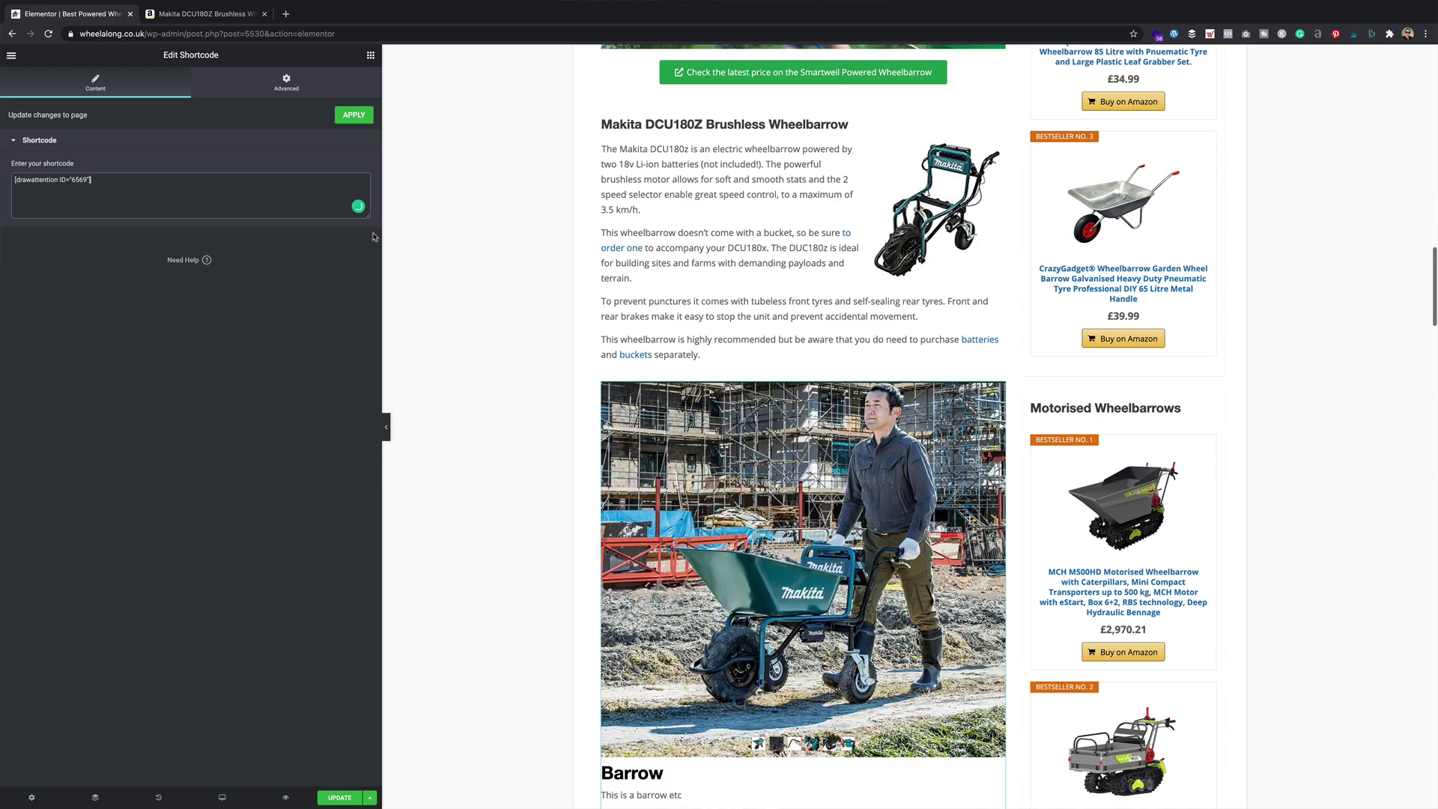